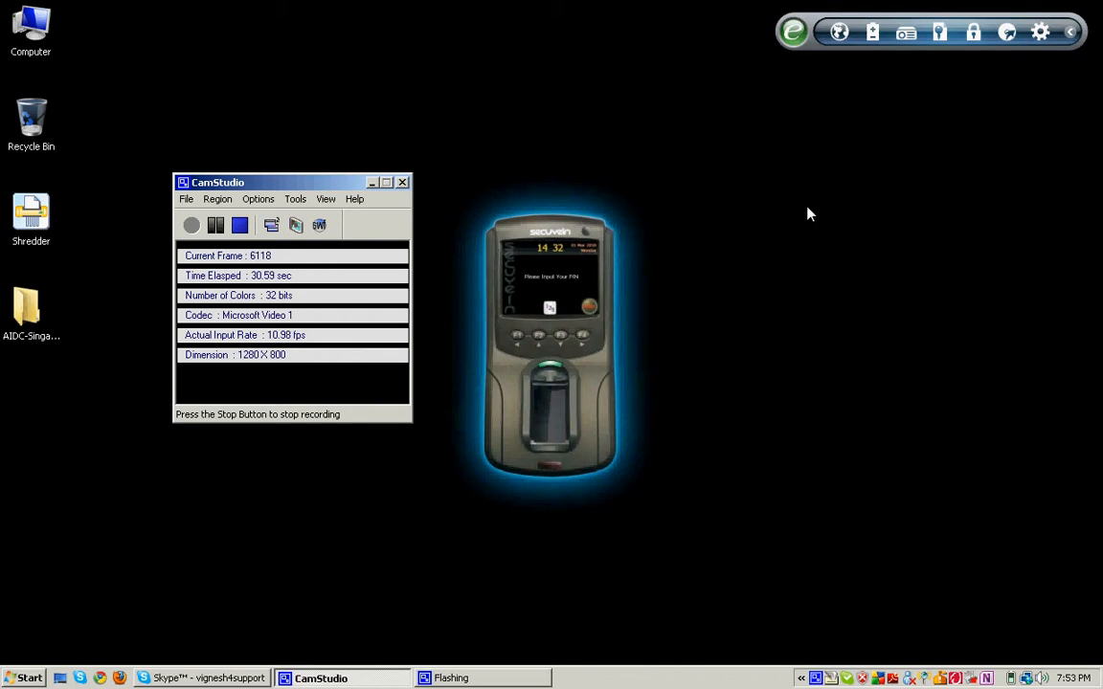
# Step: Launch Bio-Vein Control Center from the Start menu and log in with the administrator account and its password
pyautogui.click(29, 678)
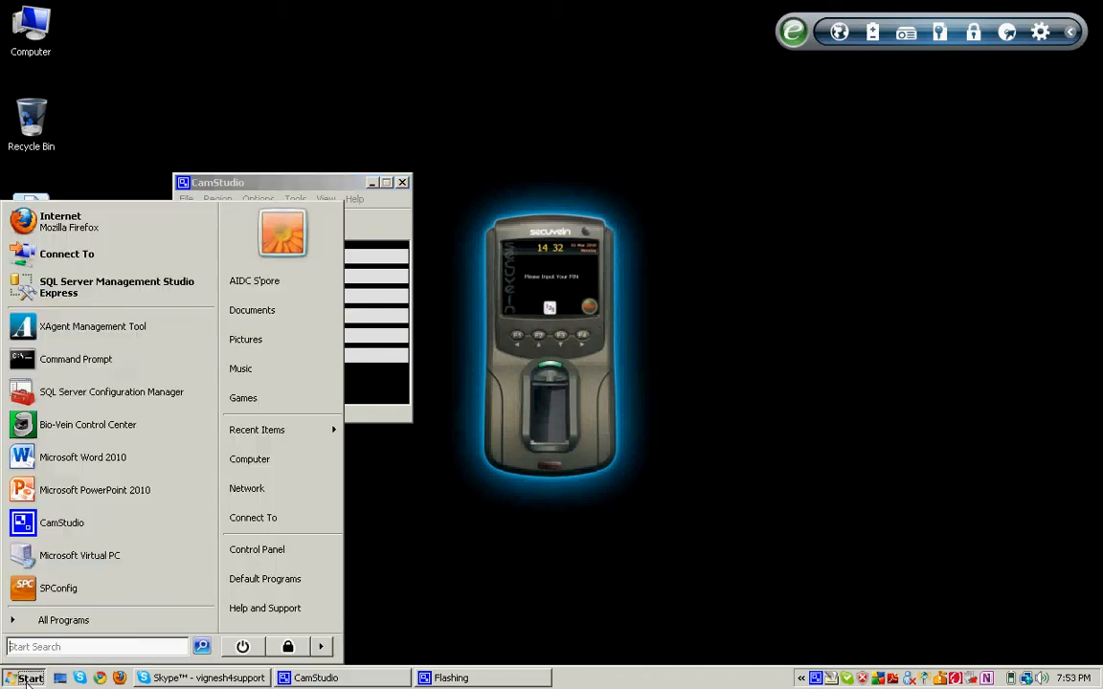
pyautogui.click(89, 429)
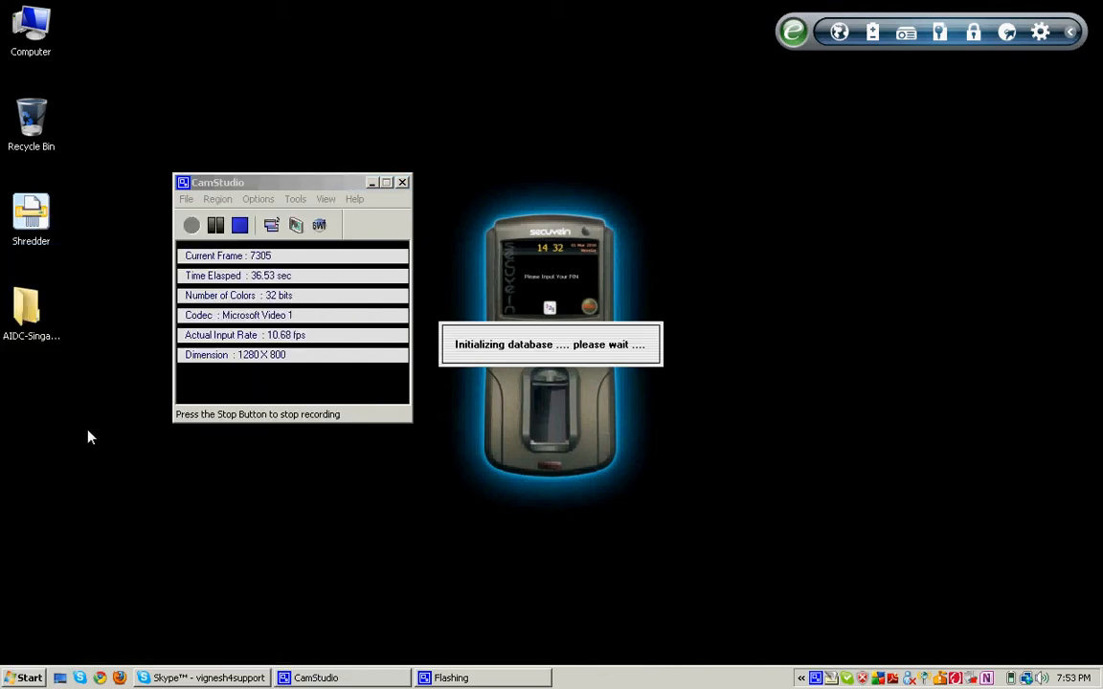
pyautogui.write('a')
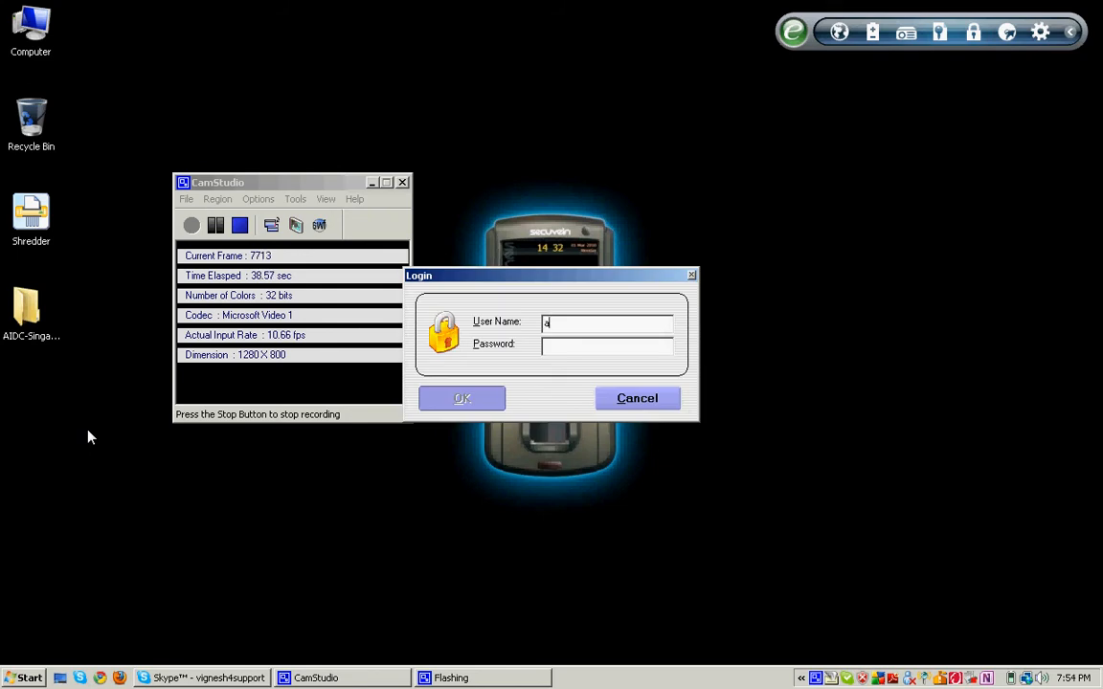
pyautogui.write('dmin')
pyautogui.press('Tab')
pyautogui.write('admin')
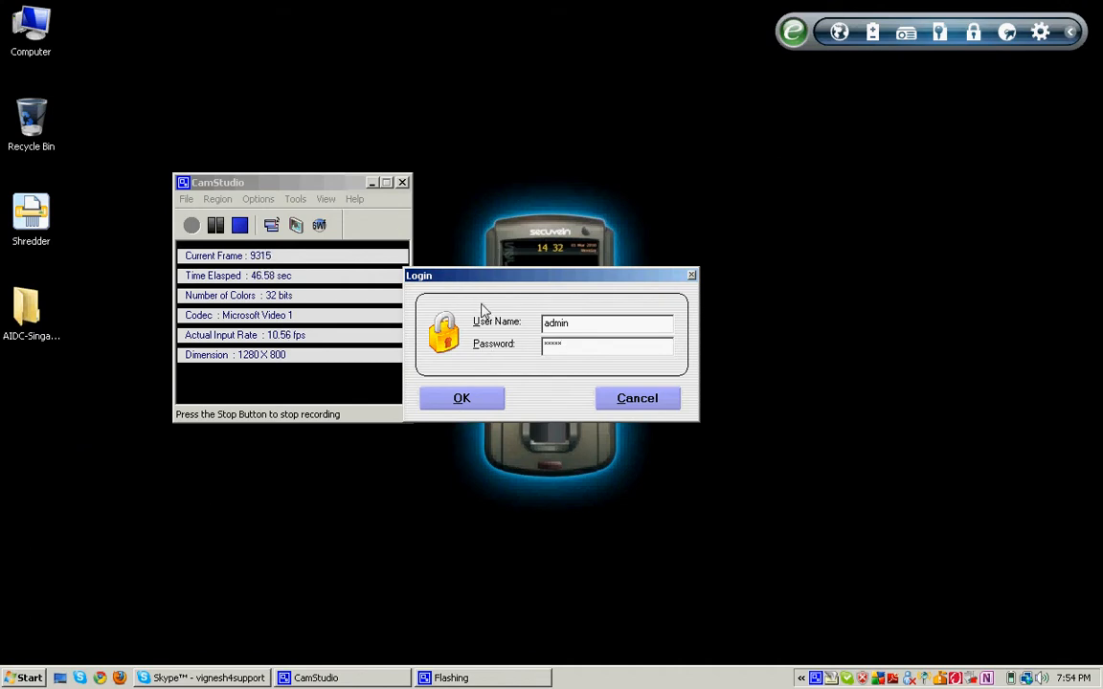
pyautogui.press('Return')
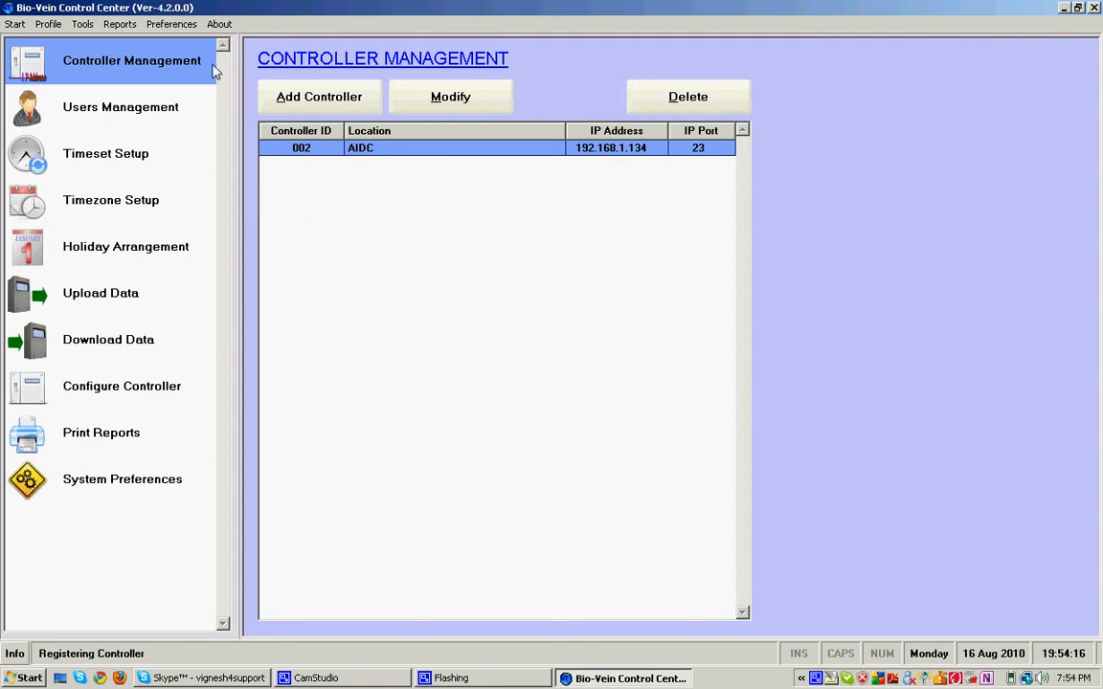
pyautogui.click(391, 151)
pyautogui.doubleClick(391, 150)
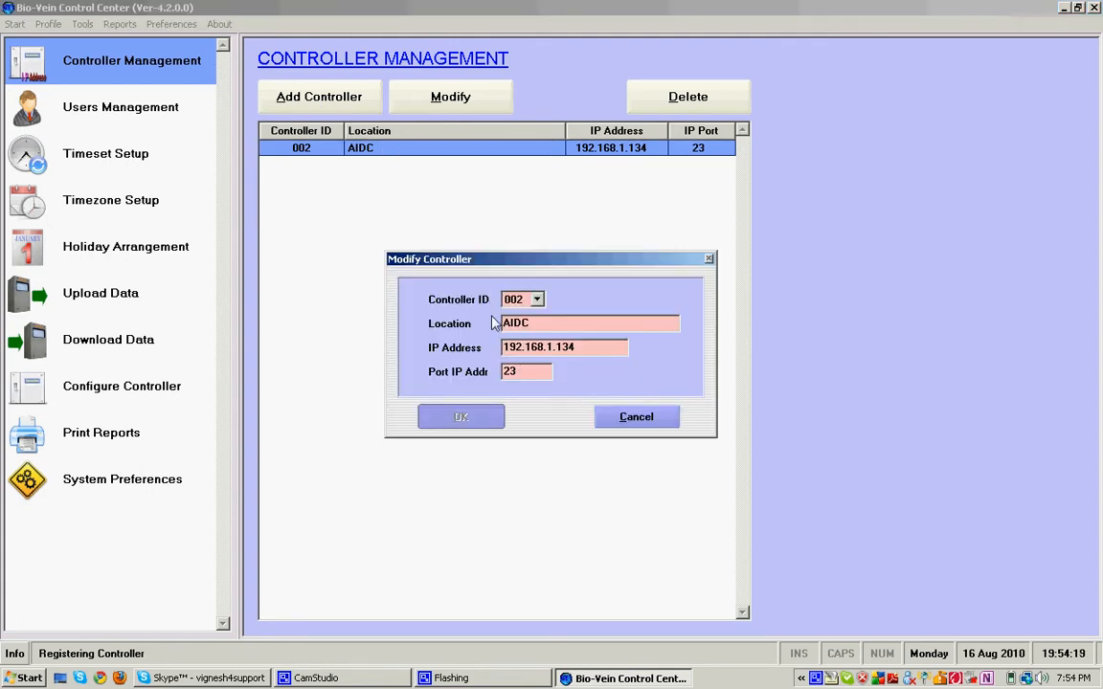
pyautogui.click(621, 421)
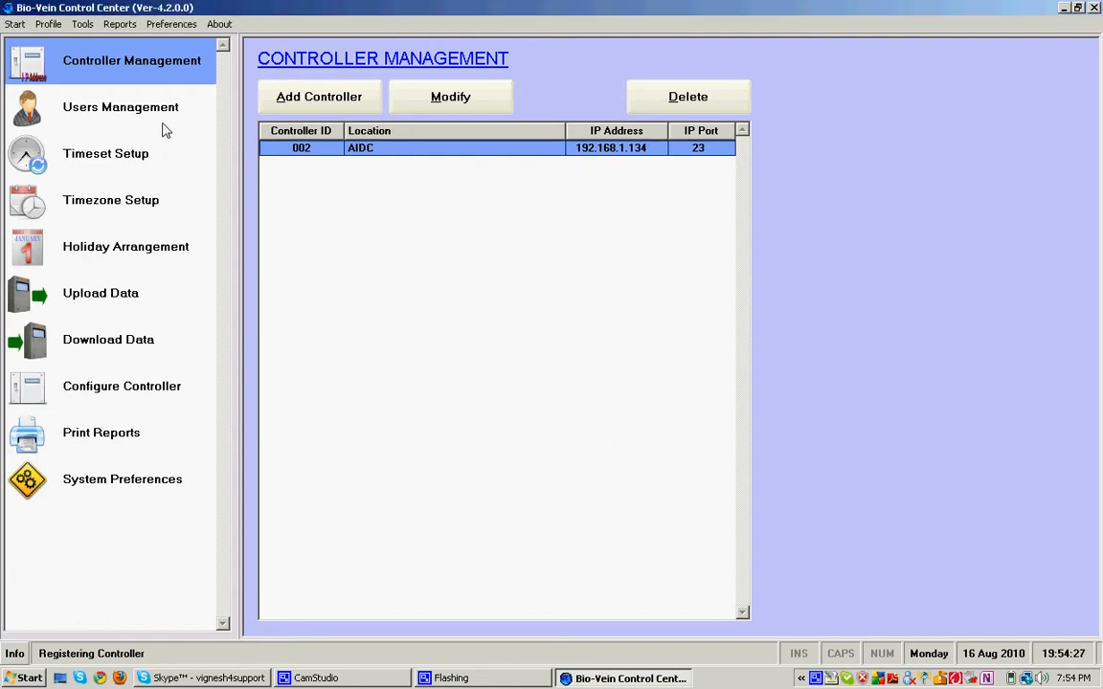
# Step: Review controller 002's device settings from the registered controller list, then close both dialogs without saving
pyautogui.click(164, 394)
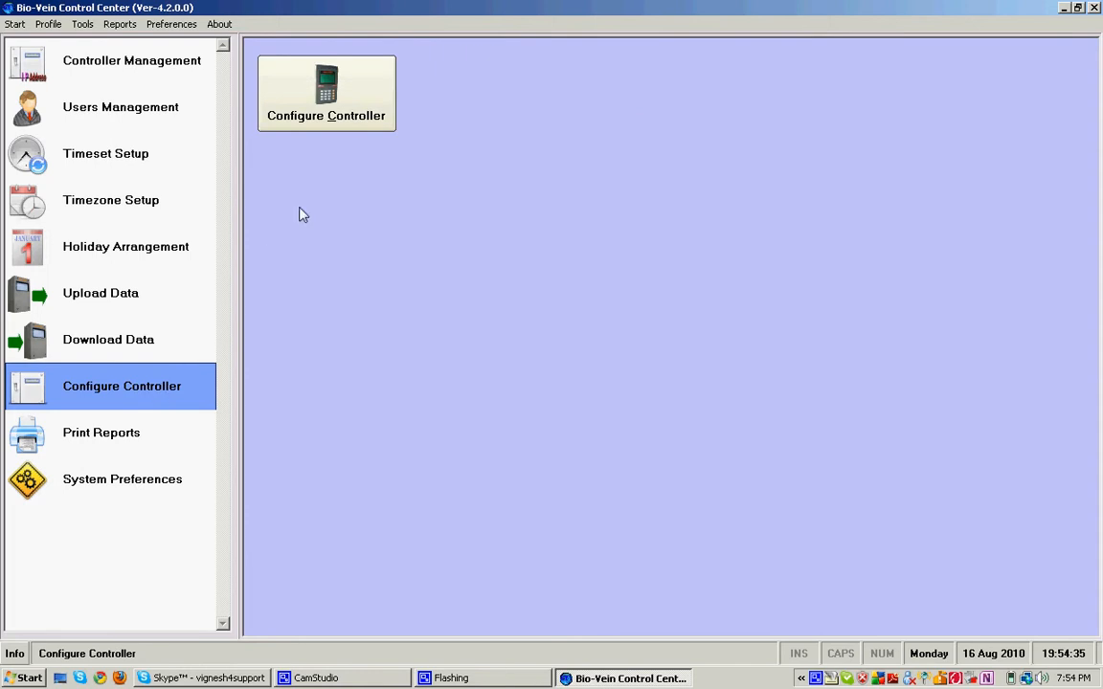
pyautogui.click(351, 109)
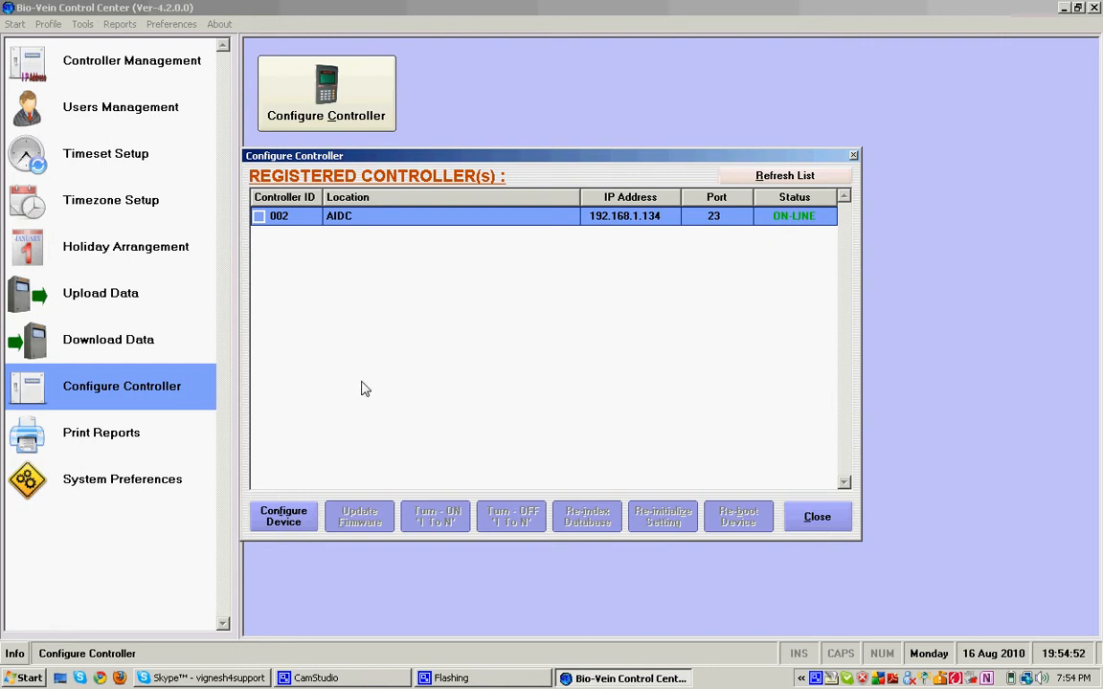
pyautogui.click(283, 515)
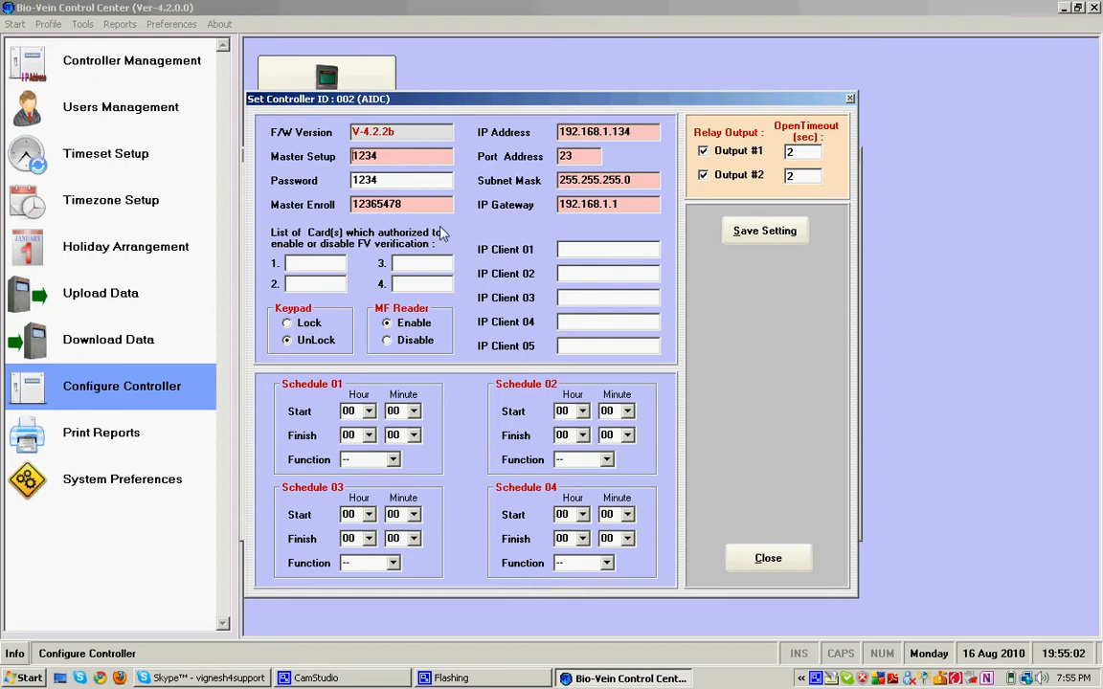
pyautogui.click(766, 557)
pyautogui.click(830, 521)
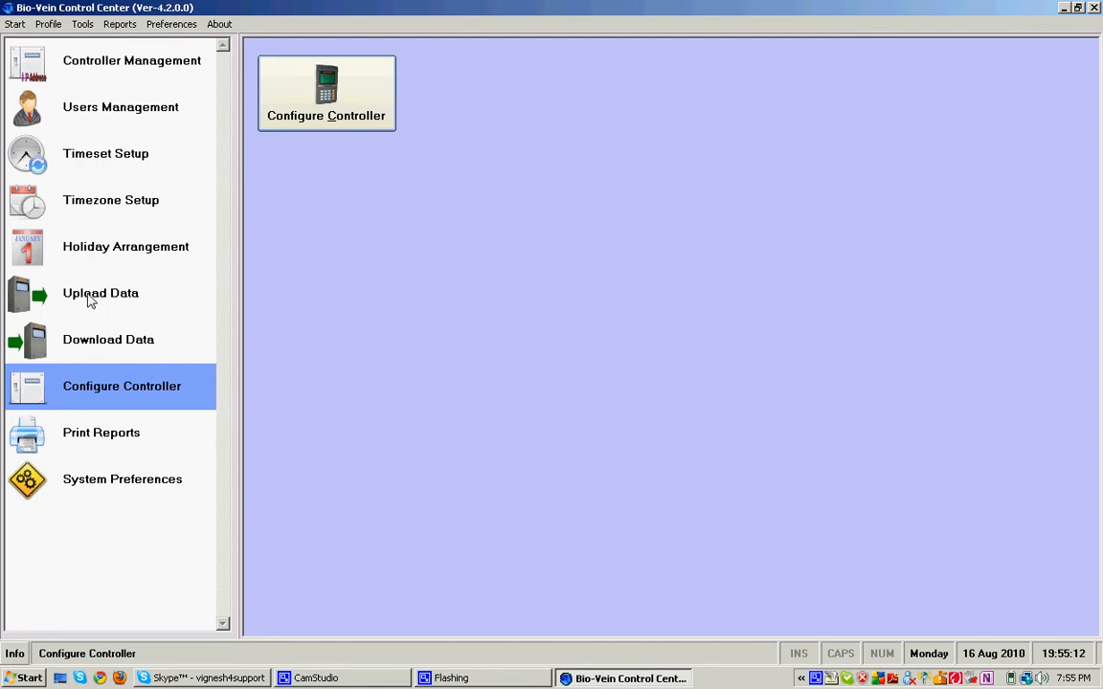
# Step: Go to the Upload Data section and bring up the transaction upload for online controller 002 - AIDC
pyautogui.click(94, 298)
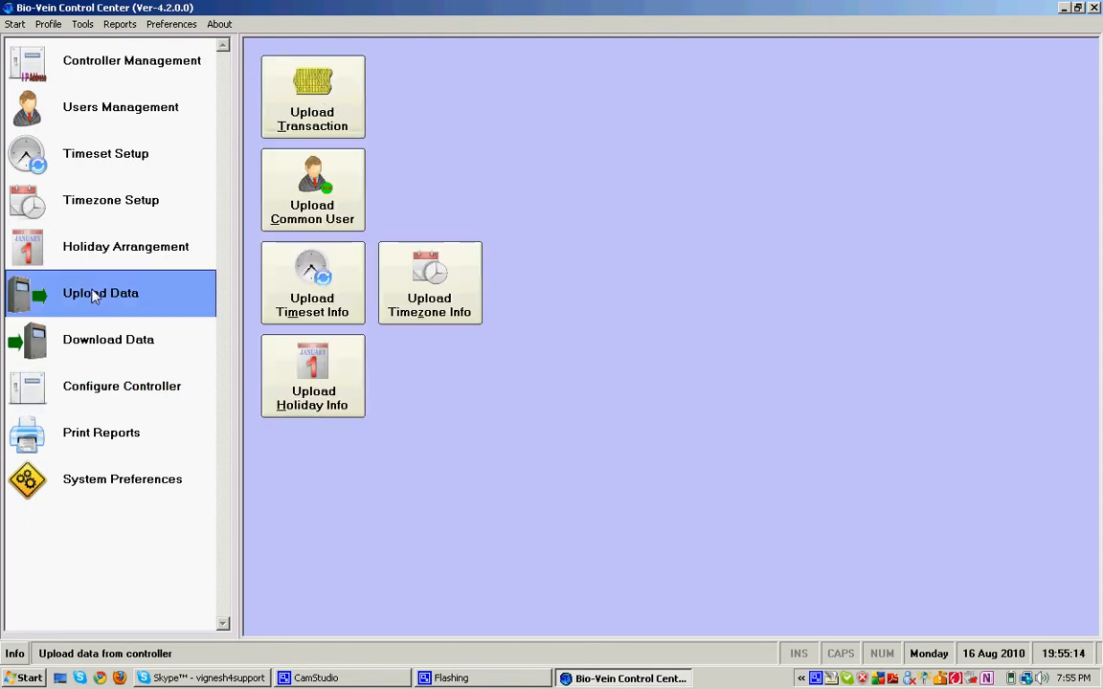
pyautogui.click(294, 131)
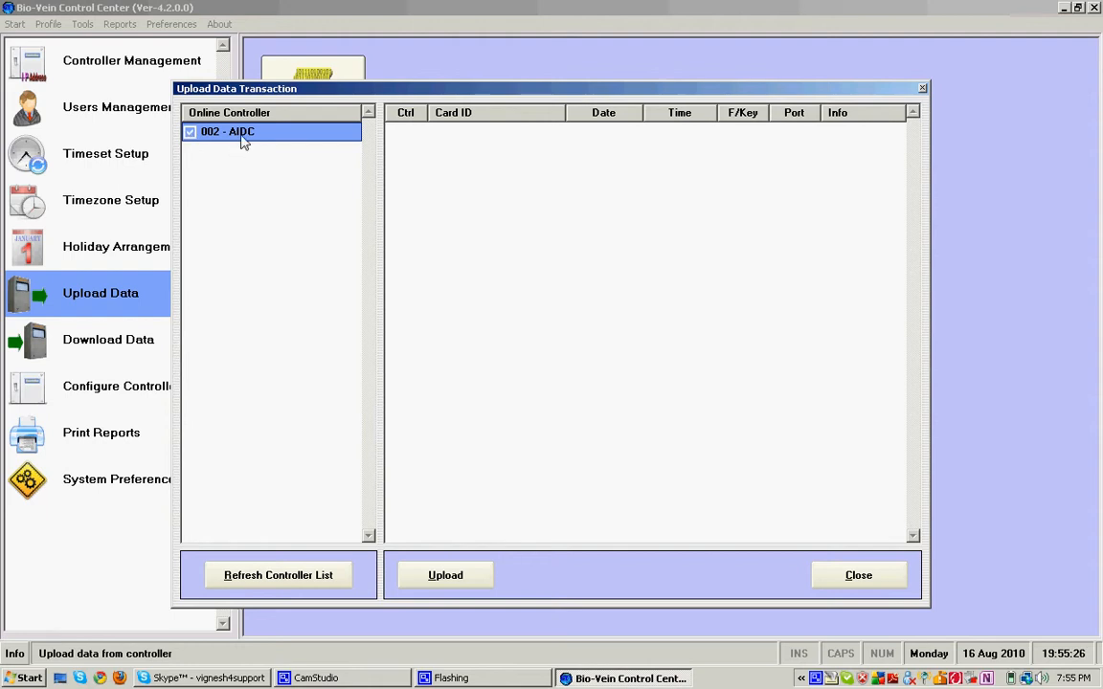
# Step: Upload controller 002's transactions, yielding twelve card 456 records dated 08/16/2010 marked Success
pyautogui.click(445, 575)
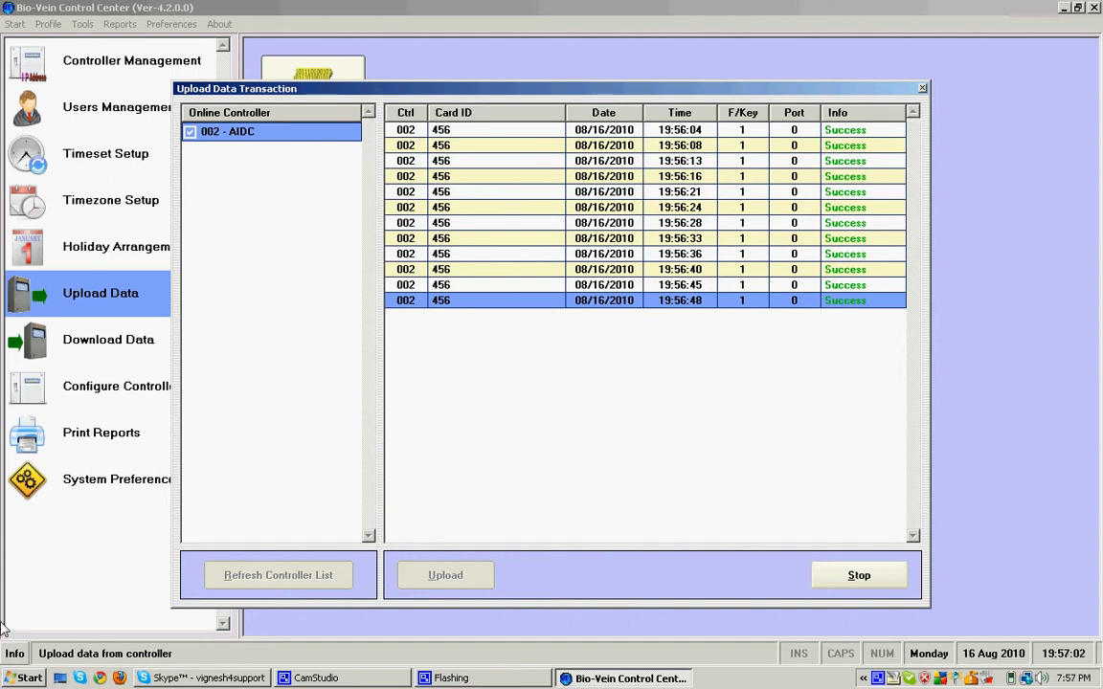
# Step: Launch SQL Server Management Studio Express and connect to AIDC-PC\SQLEXPRESS as sa with the account password
pyautogui.click(8, 681)
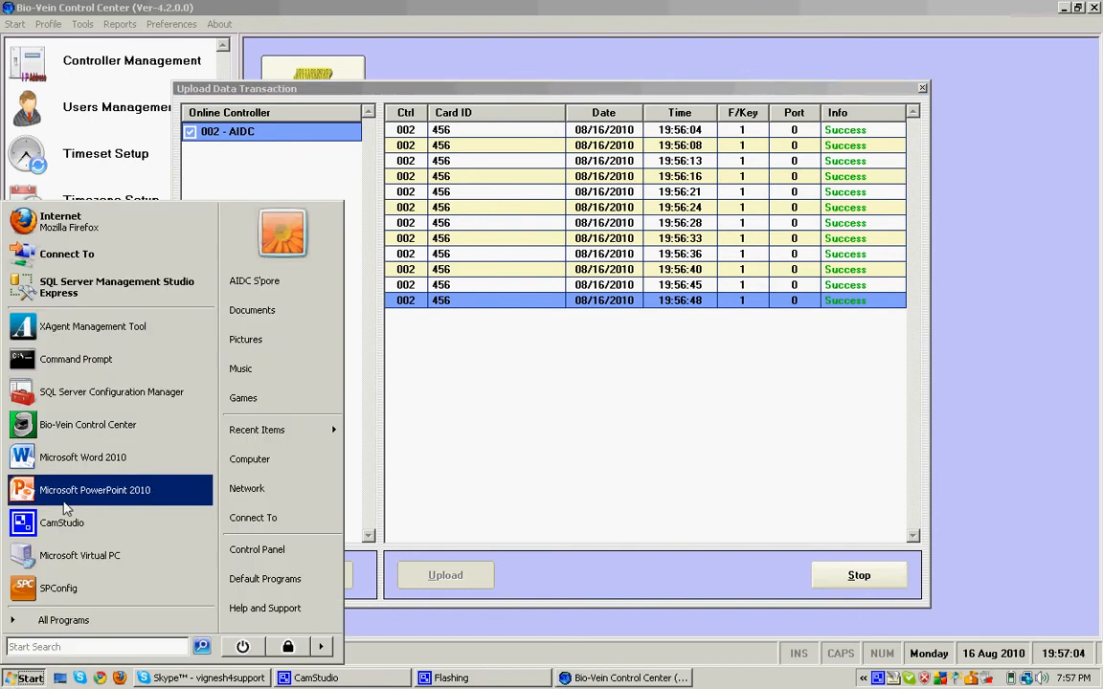
pyautogui.click(144, 290)
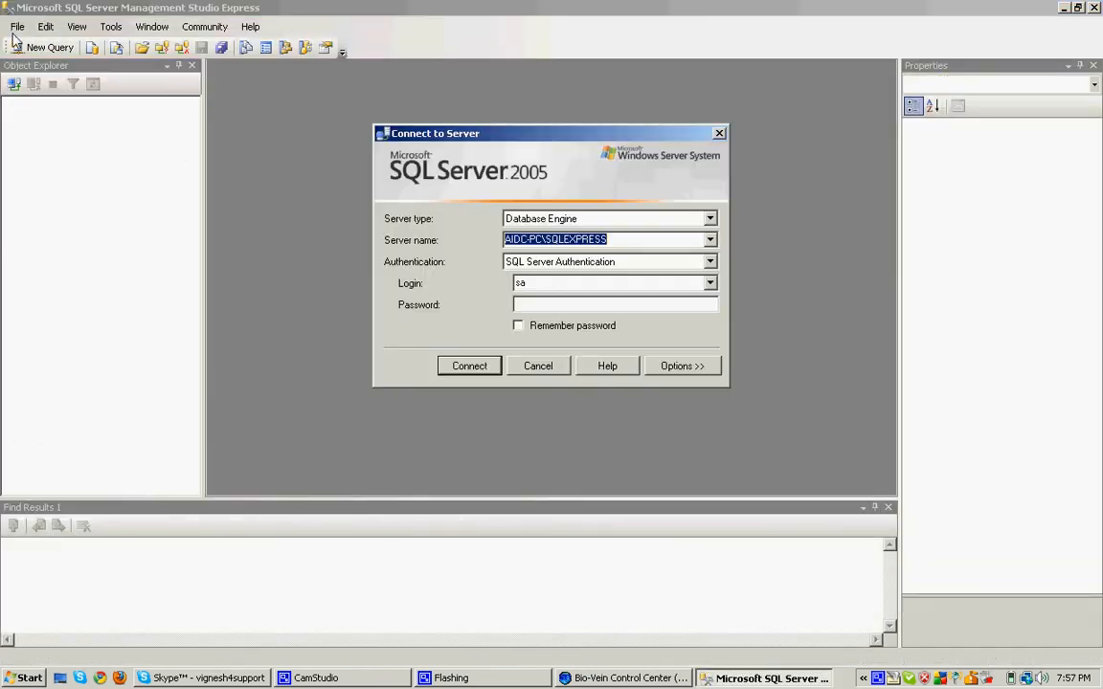
pyautogui.click(524, 305)
pyautogui.write('******')
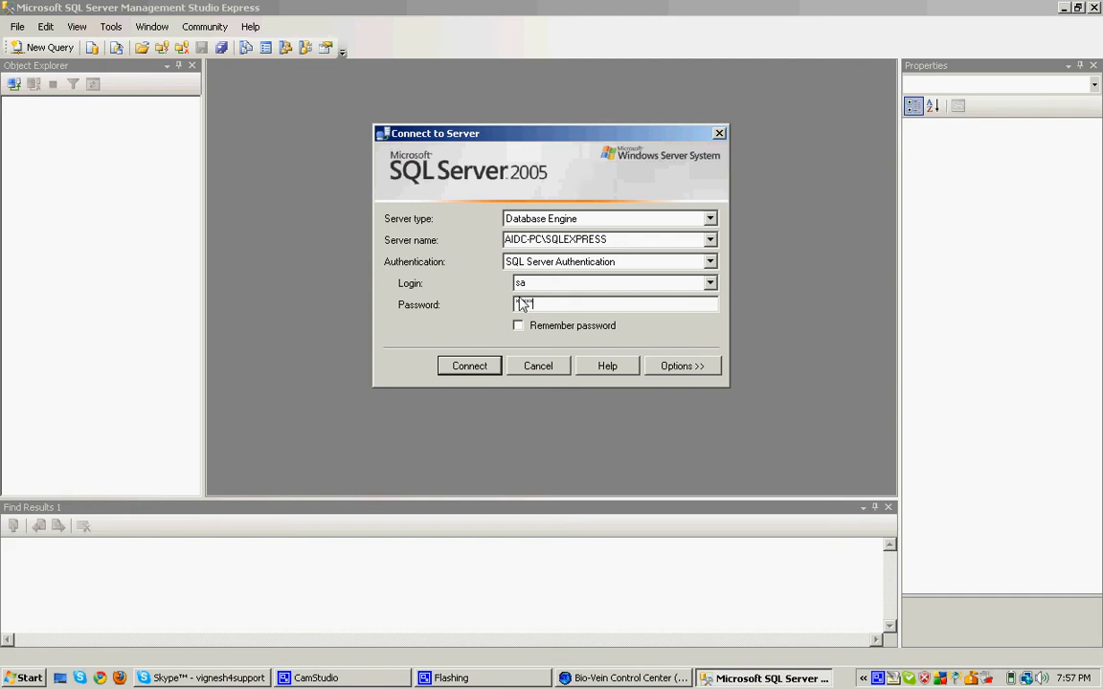
pyautogui.click(469, 366)
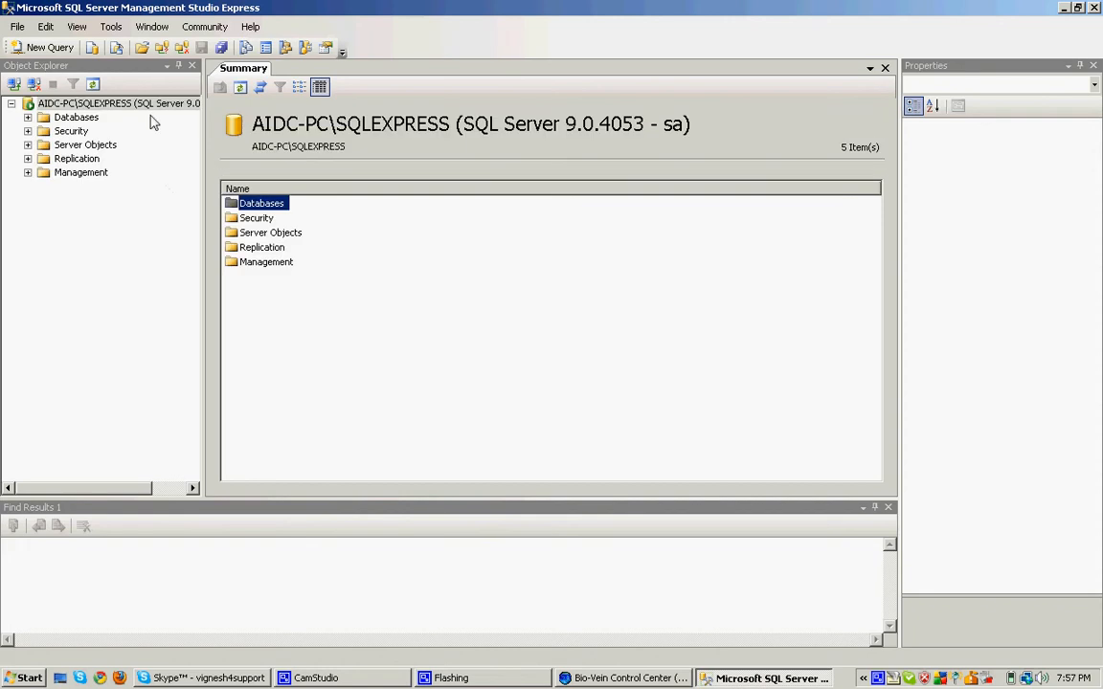
# Step: Expand Databases > dbBioVein > Tables and open the dbo.Upload table's 64 rows
pyautogui.click(28, 117)
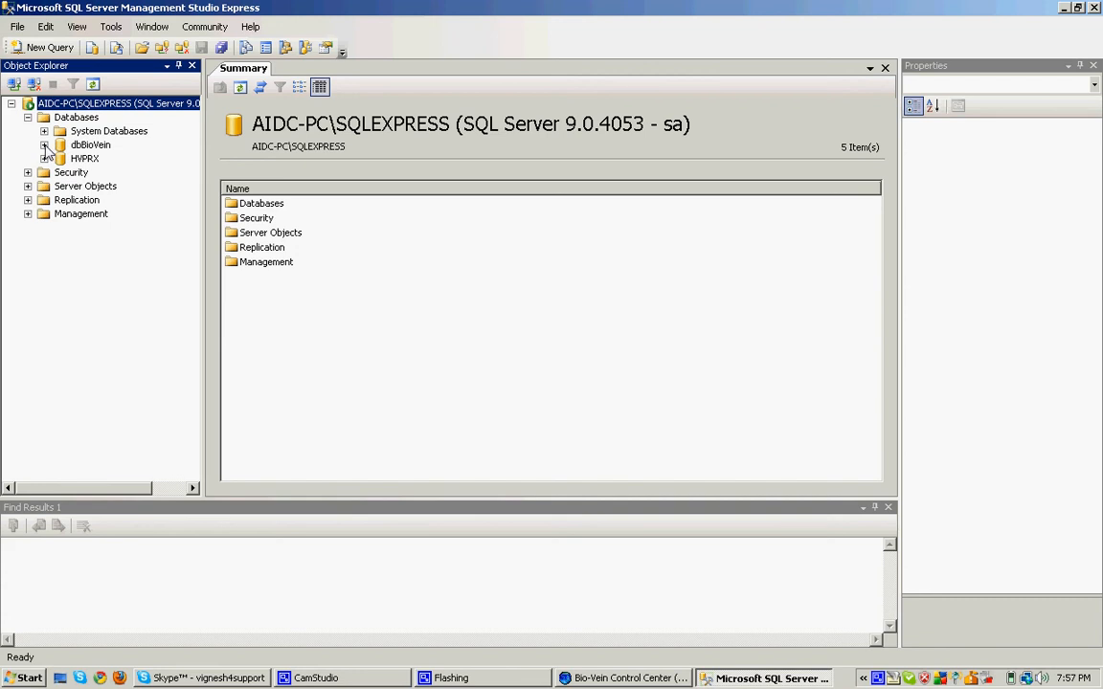
pyautogui.click(44, 144)
pyautogui.click(60, 172)
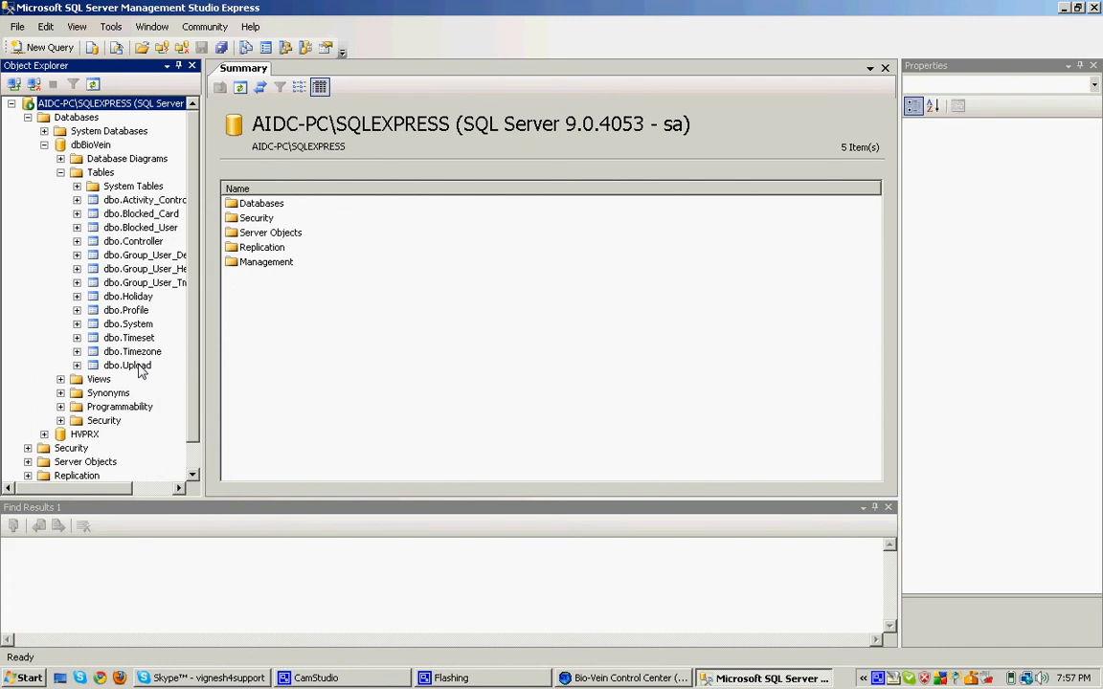
pyautogui.rightClick(138, 370)
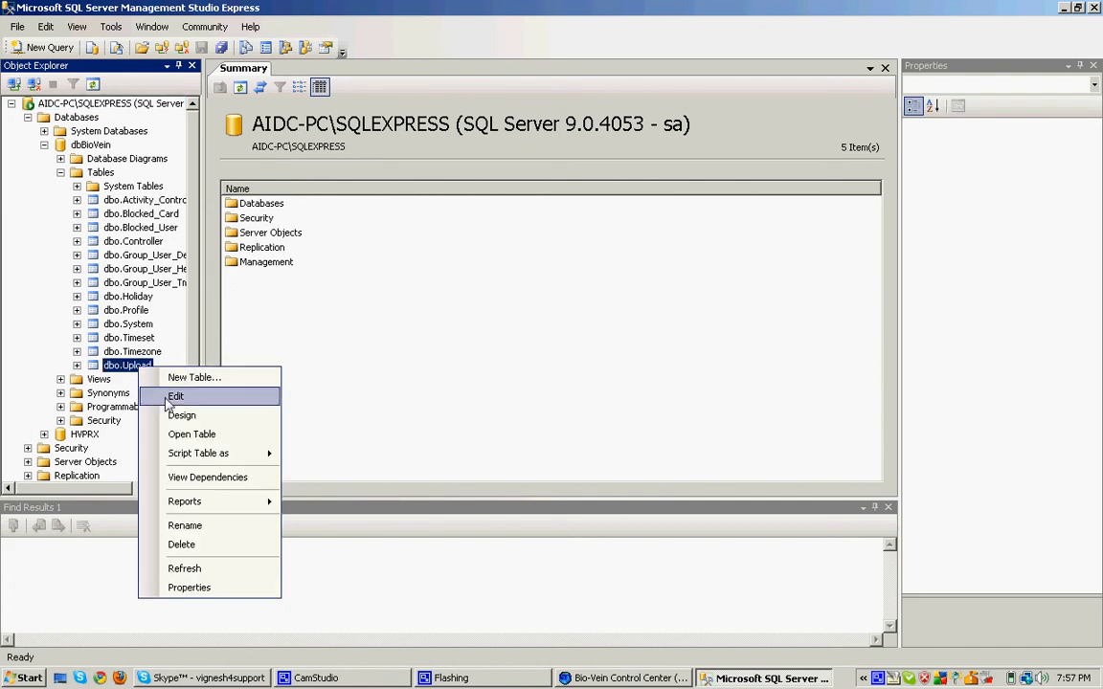
pyautogui.click(187, 434)
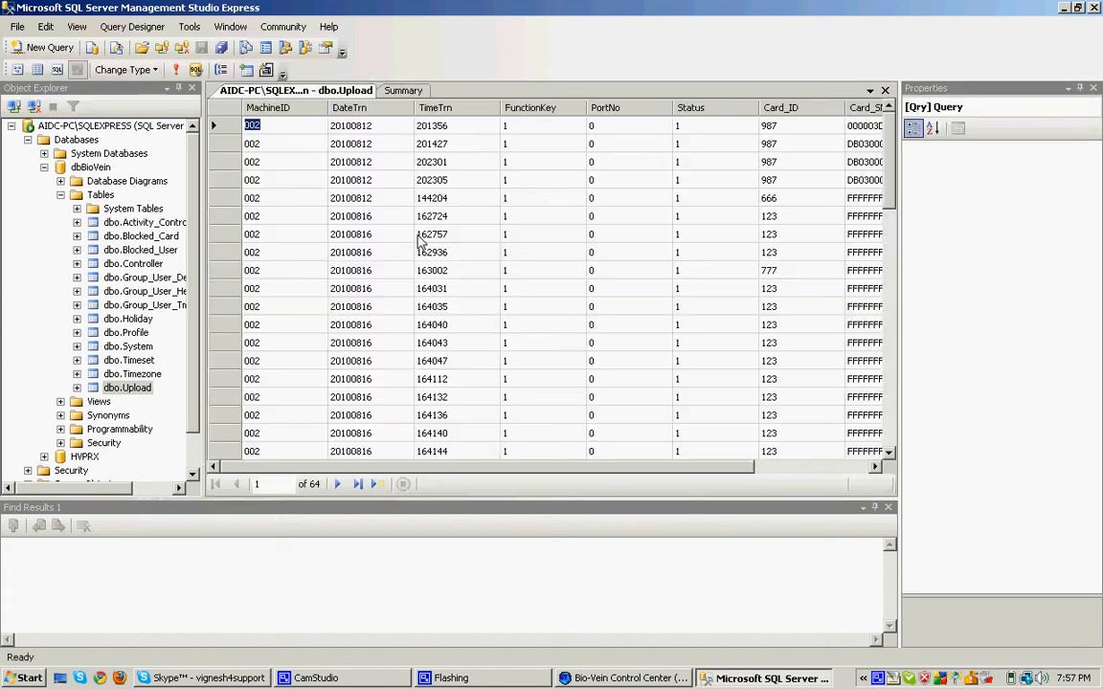
# Step: Scroll the dbo.Upload grid to its last rows, card 456 transactions 195604 to 195648
pyautogui.moveTo(887, 187); pyautogui.dragTo(886, 194)
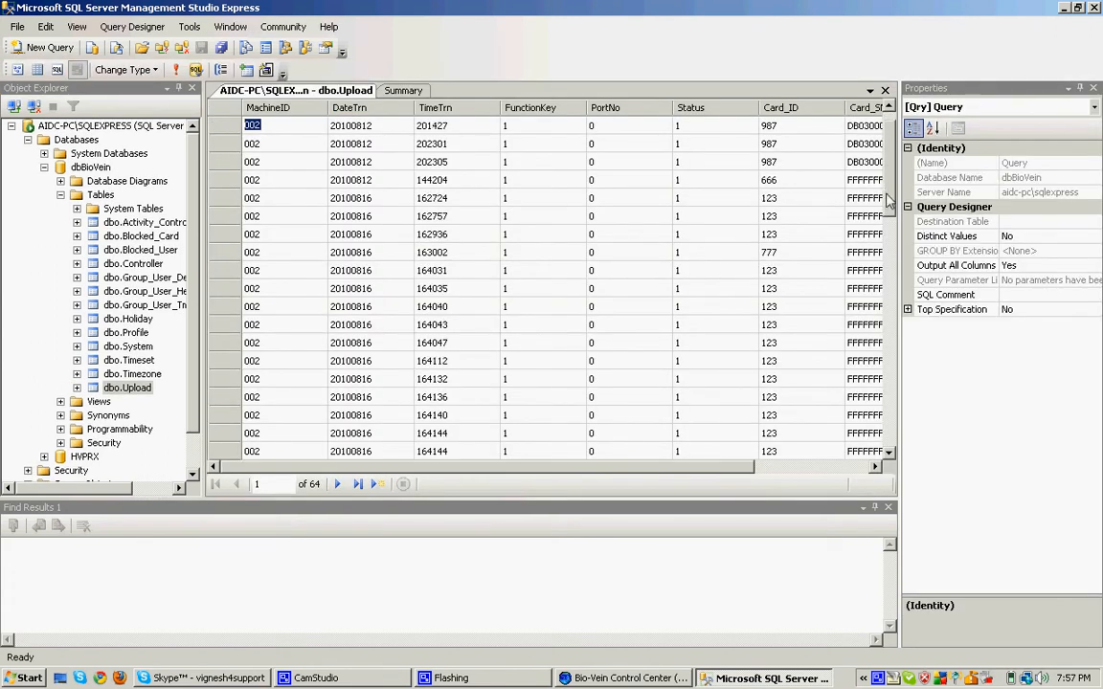
pyautogui.scroll(-15, 800, 287)
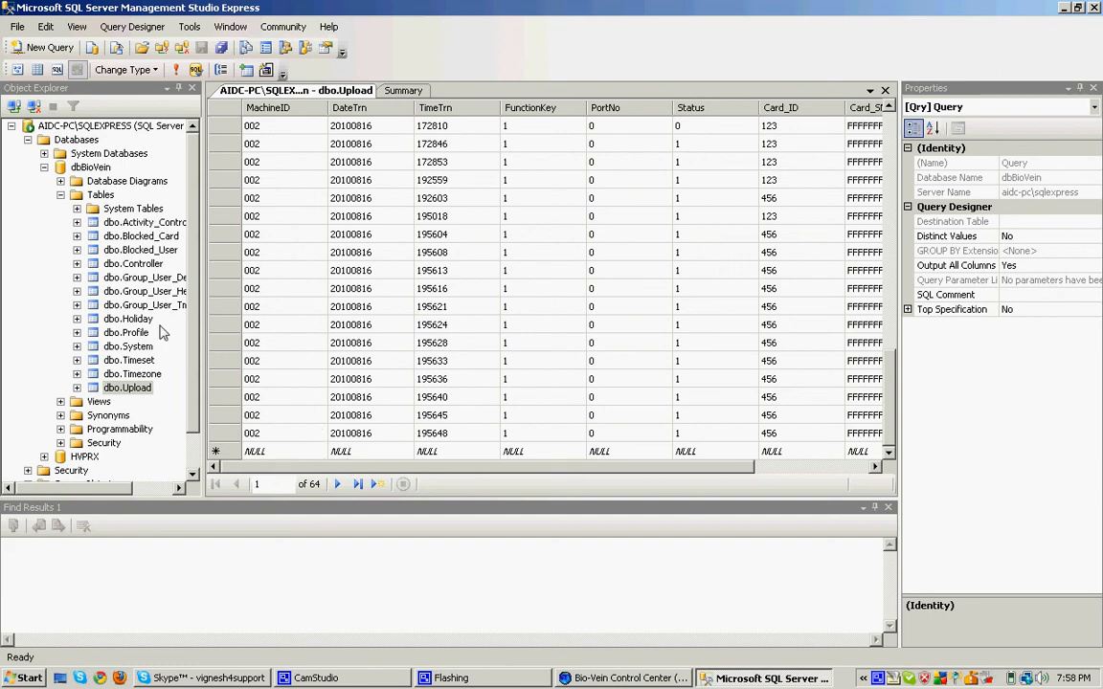
# Step: Open dbo.Controller to show controller 002 at 192.168.1.134, port 23, location AIDC
pyautogui.rightClick(144, 266)
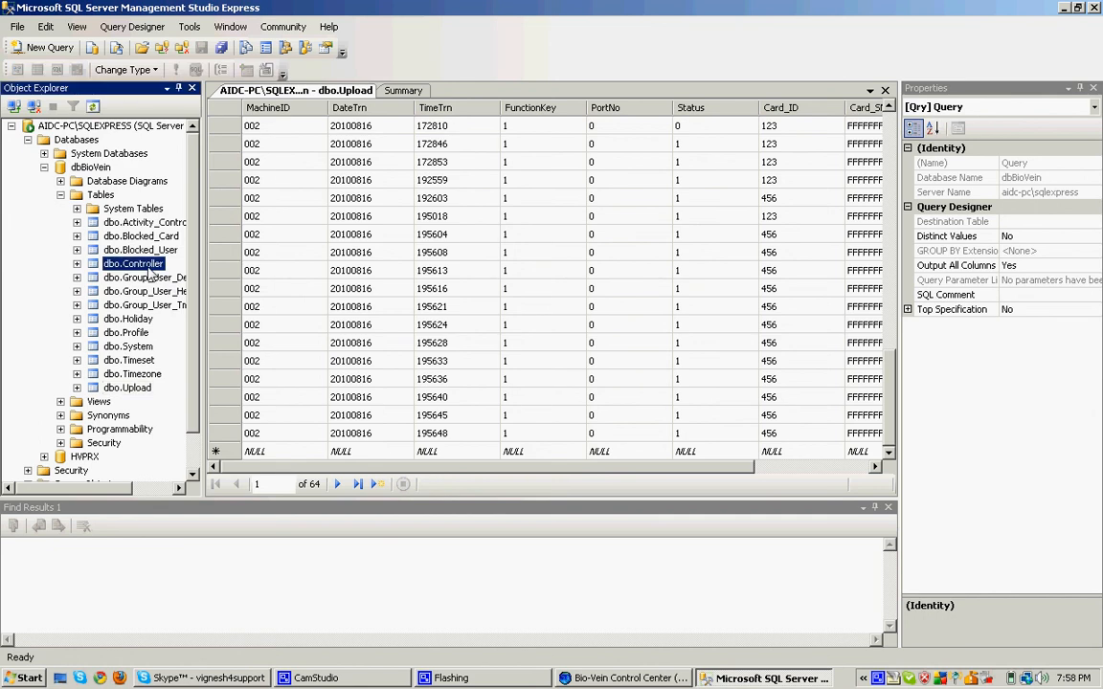
pyautogui.click(199, 338)
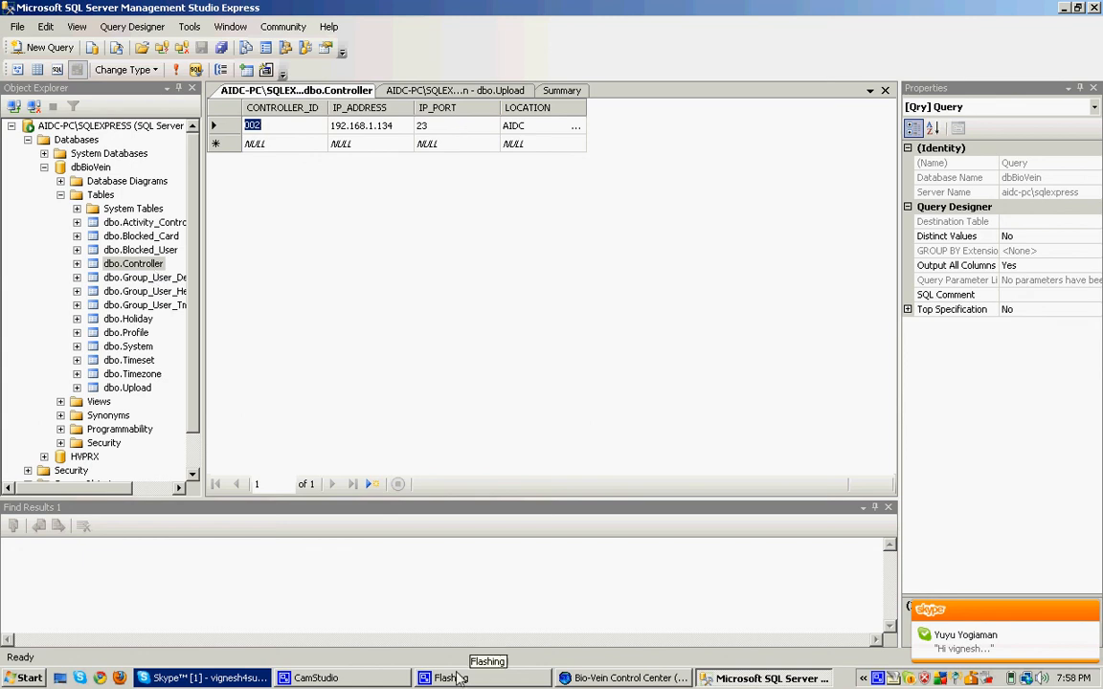
pyautogui.click(309, 677)
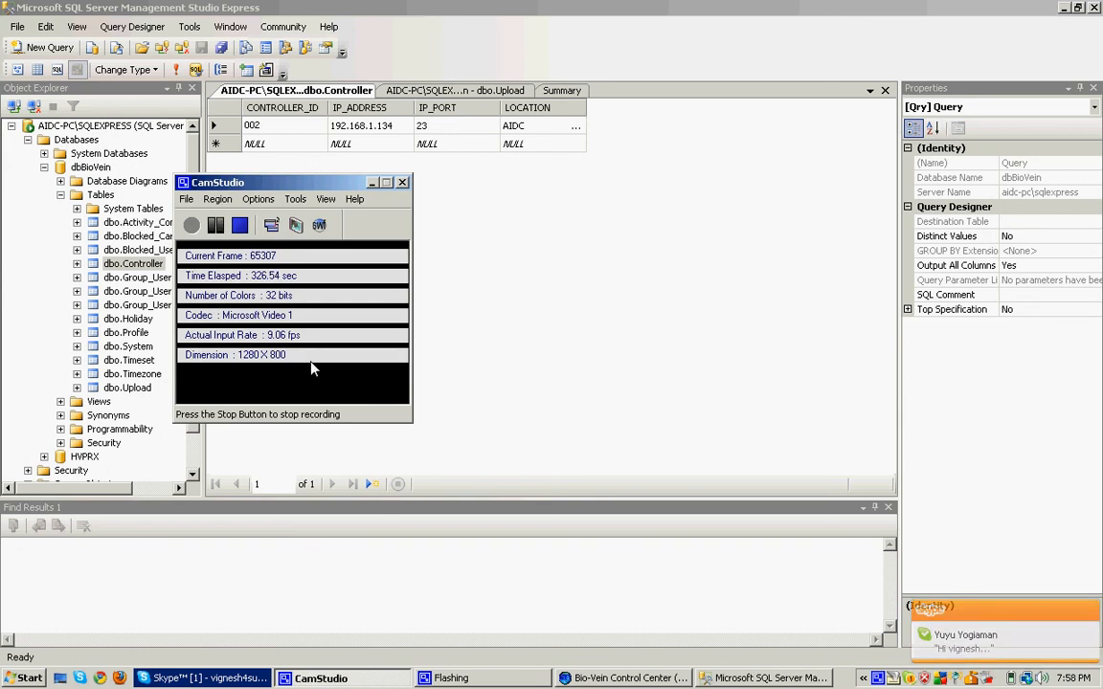